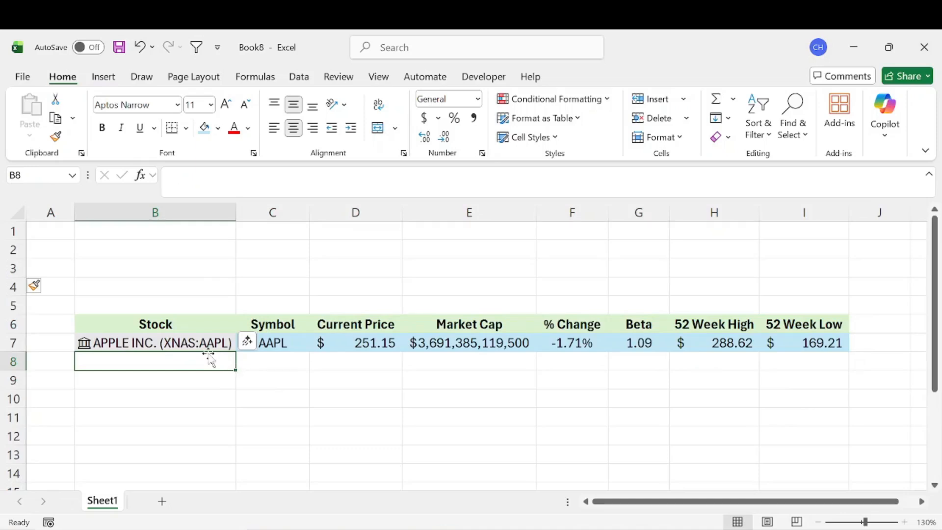
{"action": "left_click_drag", "start_coordinate": [88, 237], "coordinate": [420, 297]}
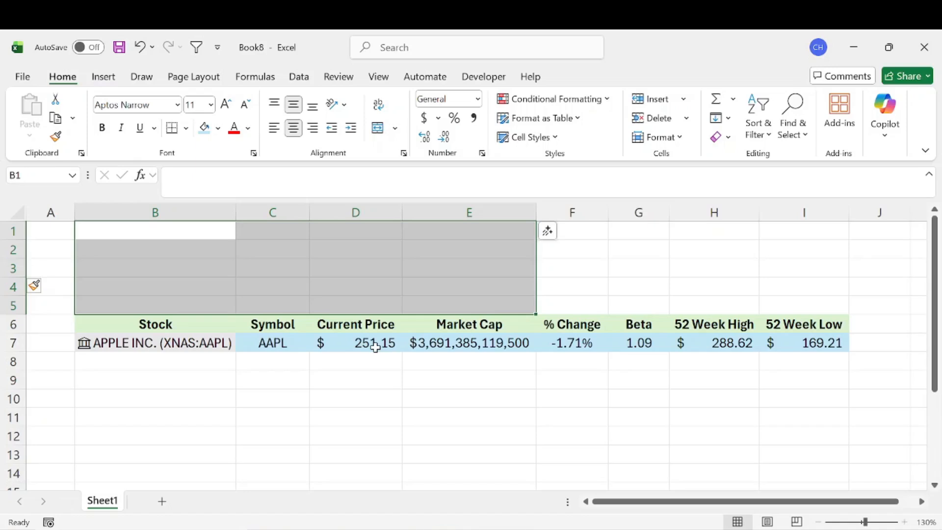
{"action": "key", "text": "ctrl+v"}
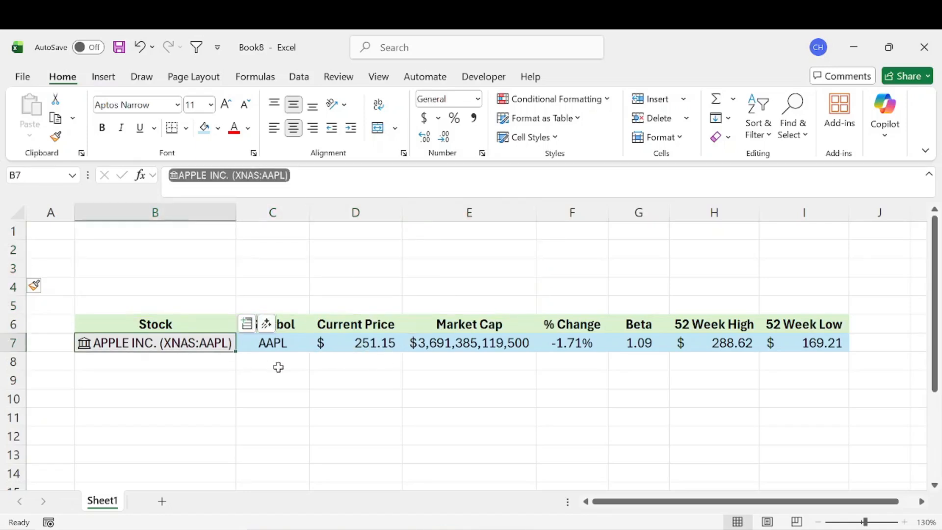
Replace the stock in B7 with TSLA to load Tesla's data.
{"action": "type", "text": "TSLA"}
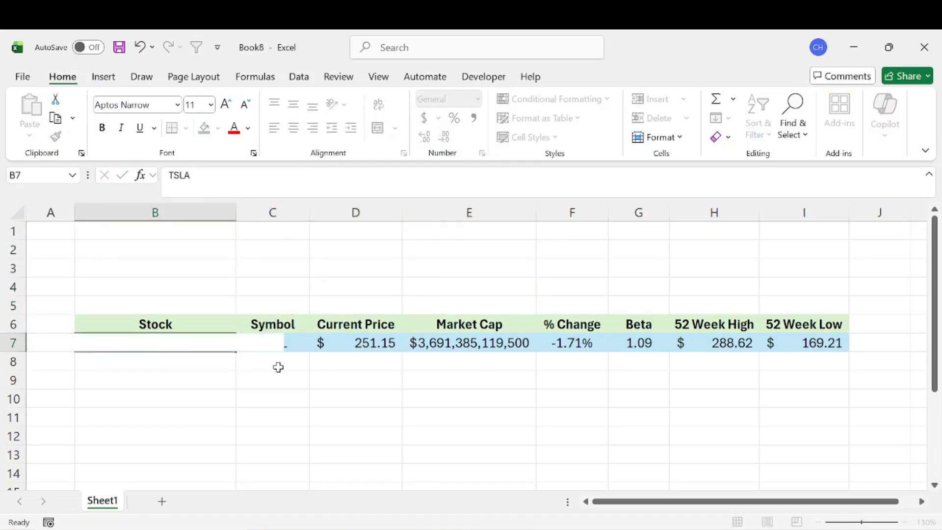
{"action": "key", "text": "Return"}
{"action": "left_click", "coordinate": [823, 411]}
{"action": "left_click", "coordinate": [315, 396]}
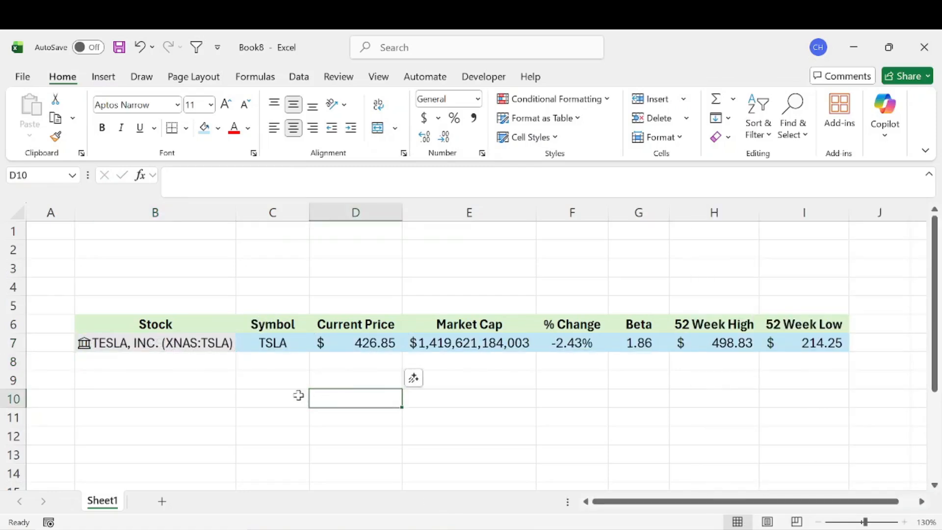
Insert a text box spanning roughly cells B1 to D5 above the stock table.
{"action": "left_click_drag", "start_coordinate": [153, 230], "coordinate": [361, 287]}
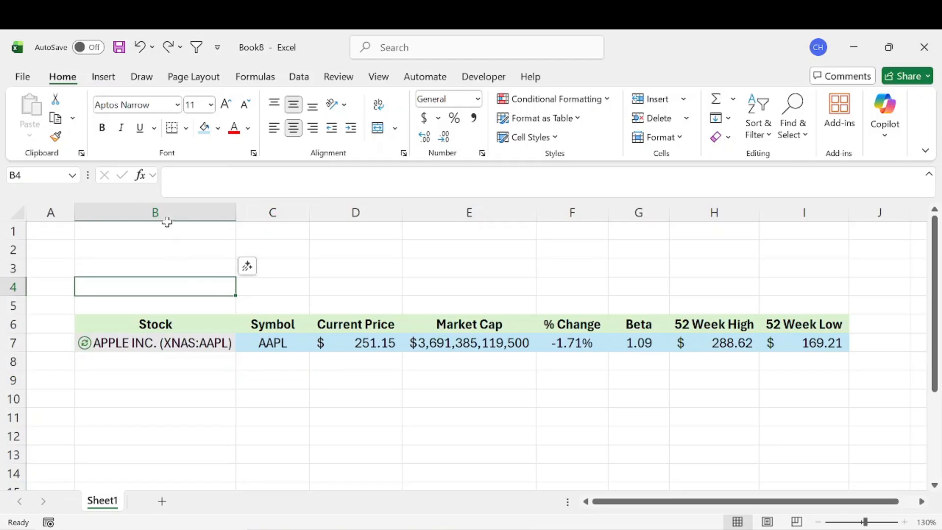
{"action": "left_click", "coordinate": [105, 81]}
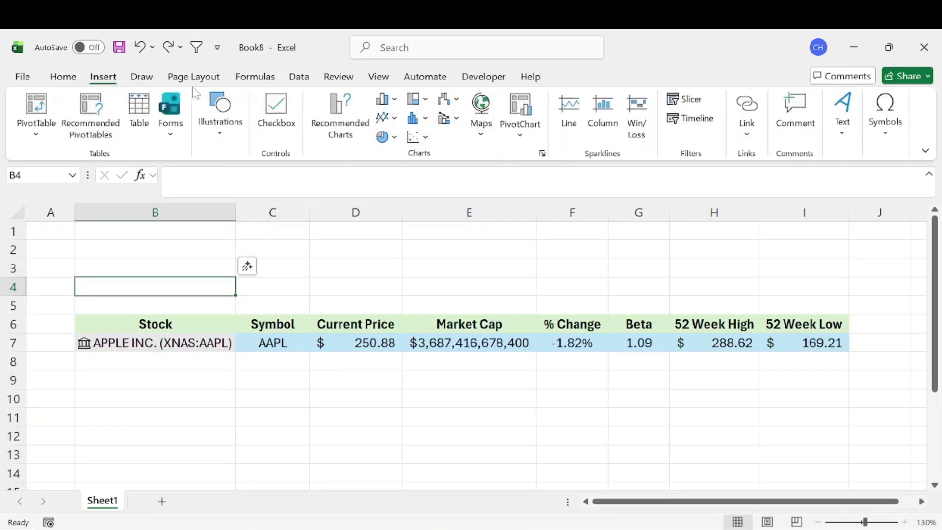
{"action": "left_click", "coordinate": [830, 130]}
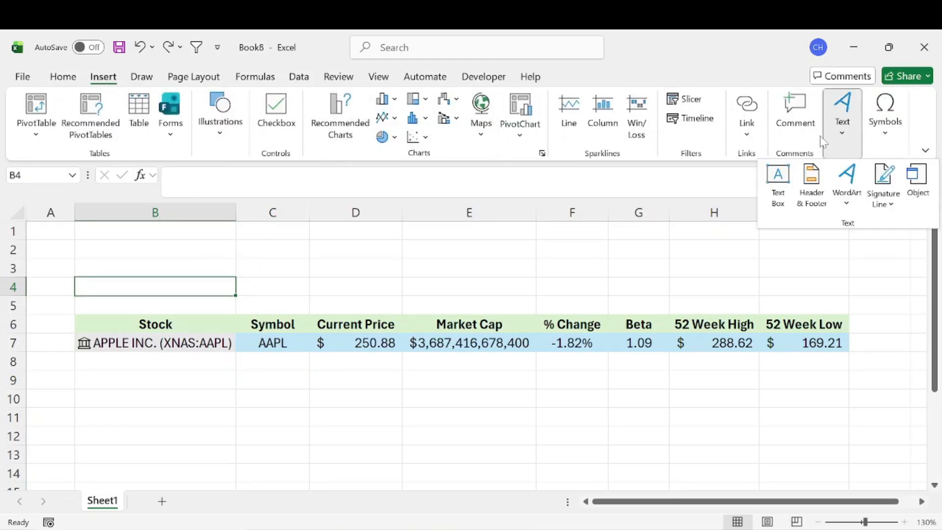
{"action": "left_click", "coordinate": [778, 184]}
{"action": "left_click_drag", "start_coordinate": [77, 232], "coordinate": [326, 305]}
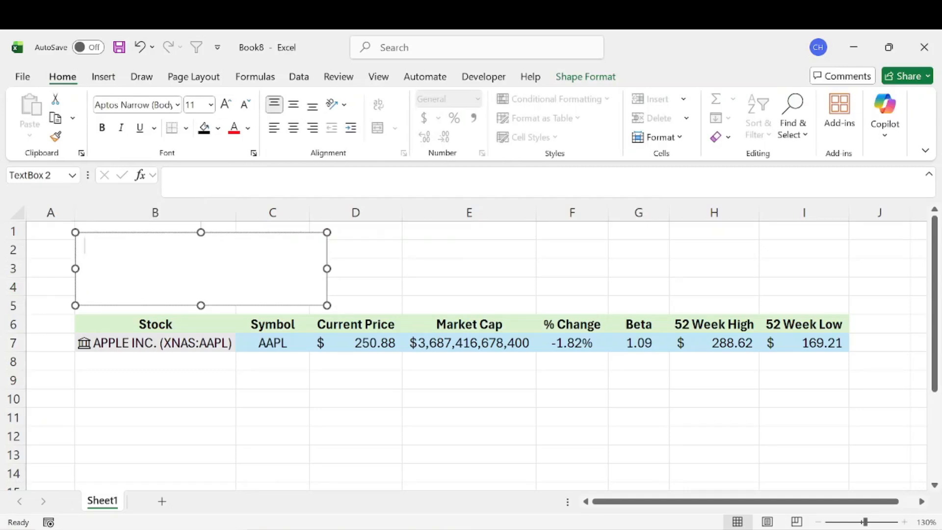
Link the text box to the Symbol cell C7 with the formula =$C$7.
{"action": "left_click", "coordinate": [231, 182]}
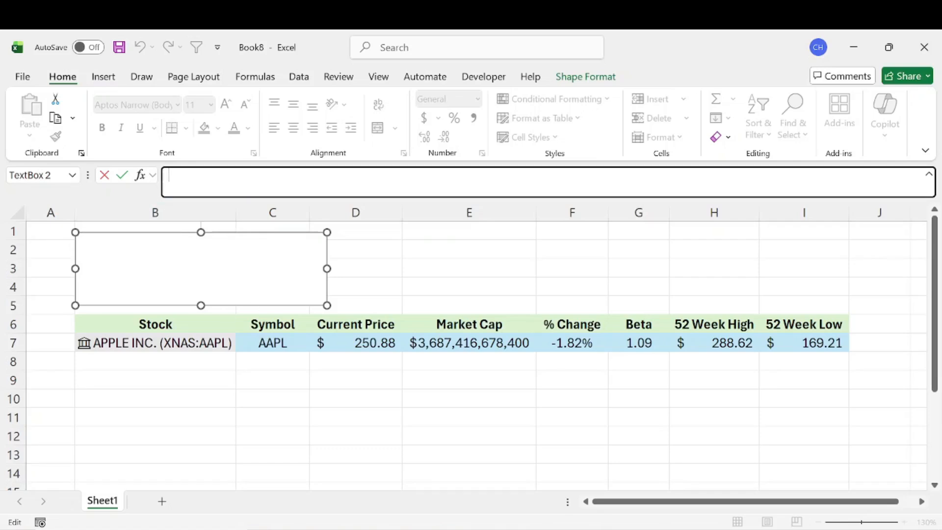
{"action": "type", "text": "="}
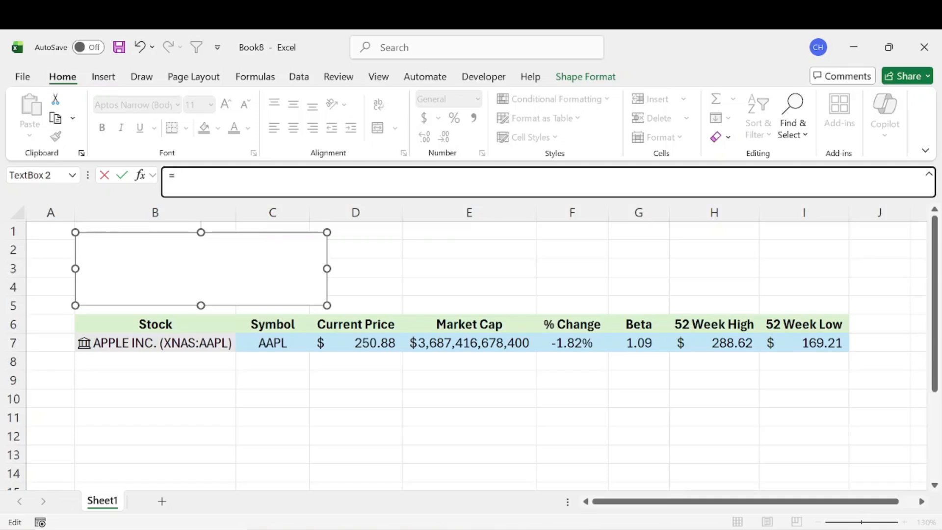
{"action": "left_click", "coordinate": [271, 347]}
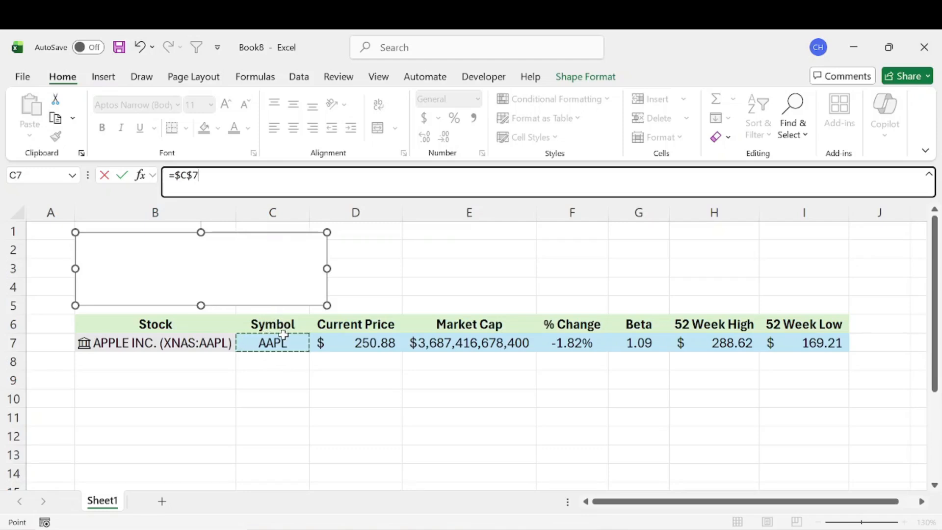
{"action": "key", "text": "Return"}
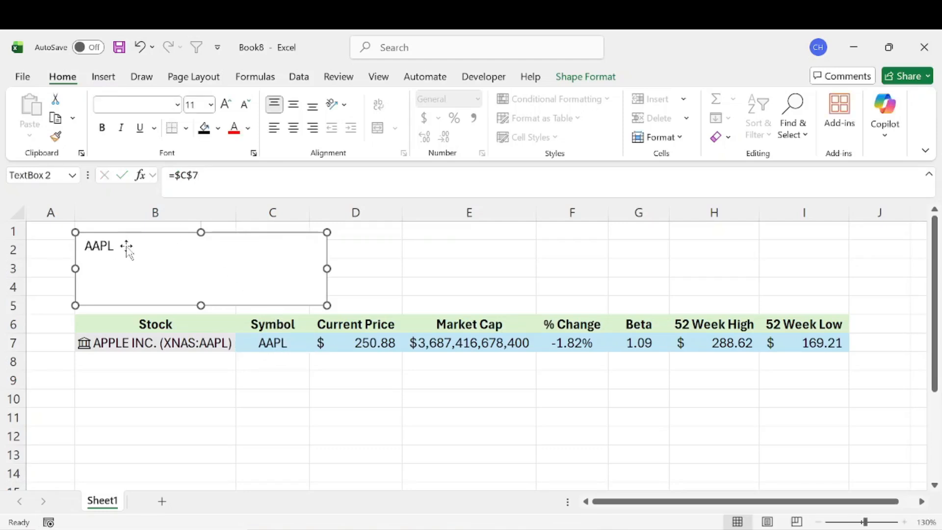
Center the text box's text horizontally and vertically and fill the box light orange.
{"action": "left_click", "coordinate": [293, 127]}
{"action": "left_click", "coordinate": [292, 104]}
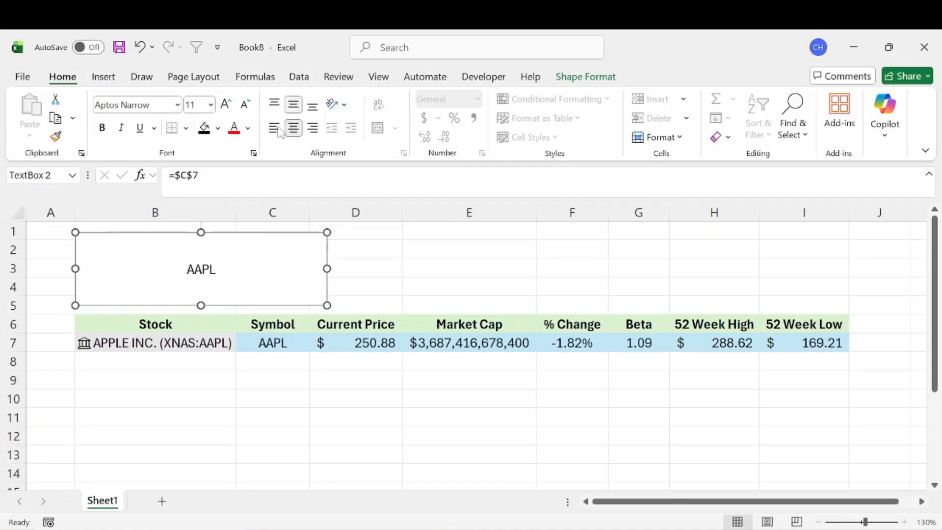
{"action": "left_click", "coordinate": [218, 128]}
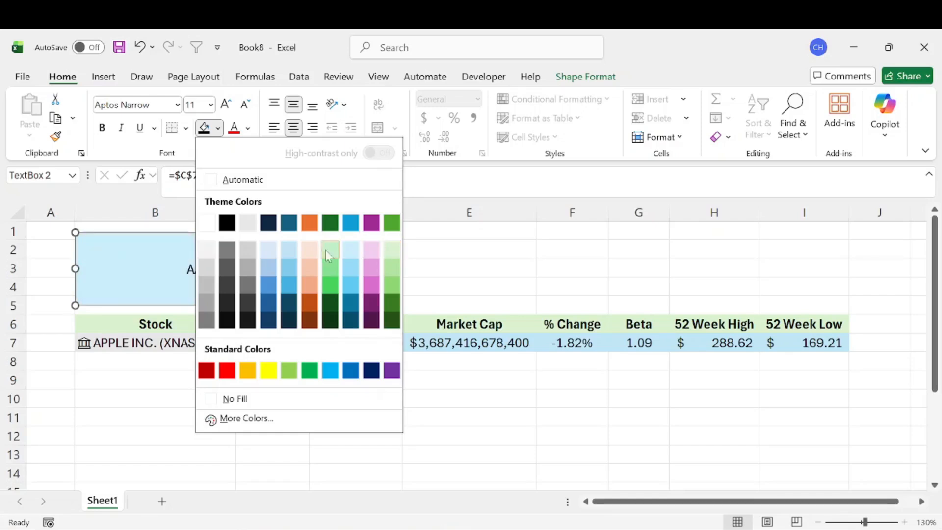
{"action": "left_click", "coordinate": [310, 250]}
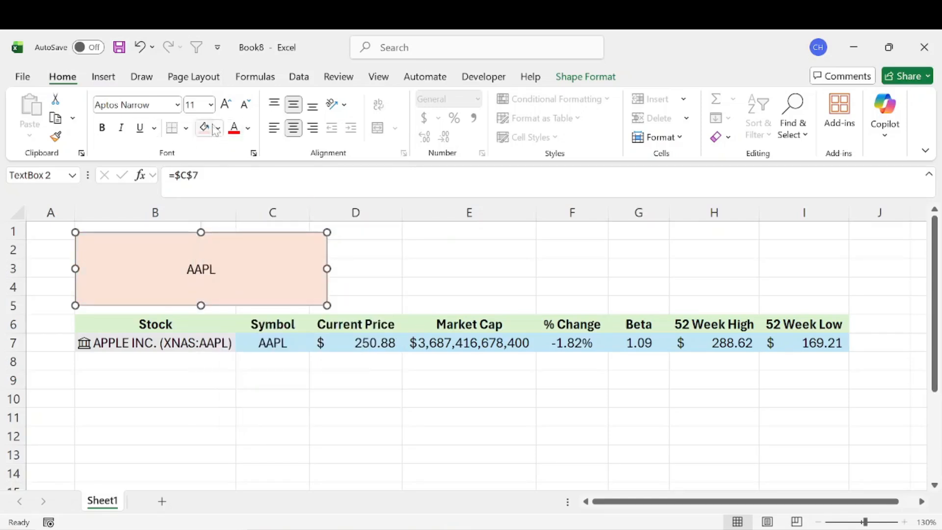
Make the text box's text bold.
{"action": "left_click", "coordinate": [248, 128]}
{"action": "left_click", "coordinate": [293, 181]}
{"action": "left_click", "coordinate": [102, 128]}
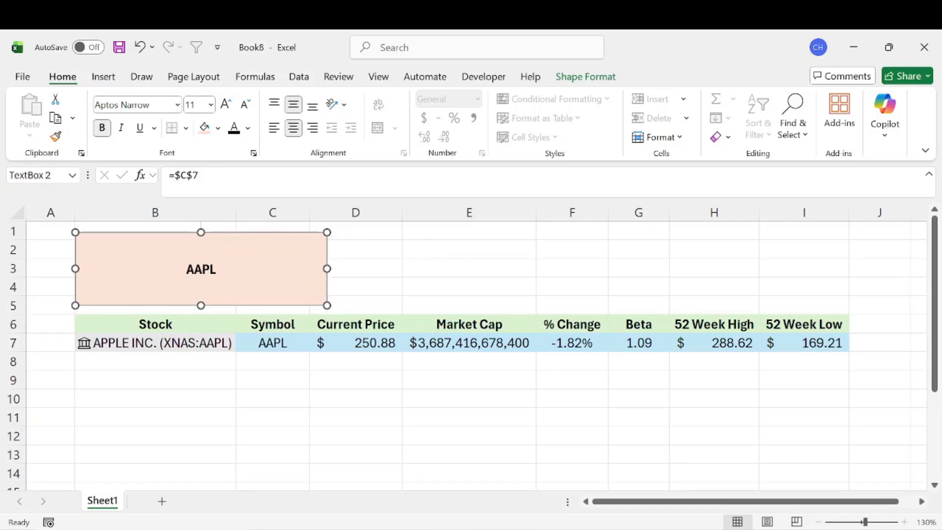
Change the stock in B7 to TSLA and pick Tesla in the Data Selector.
{"action": "left_click", "coordinate": [174, 343]}
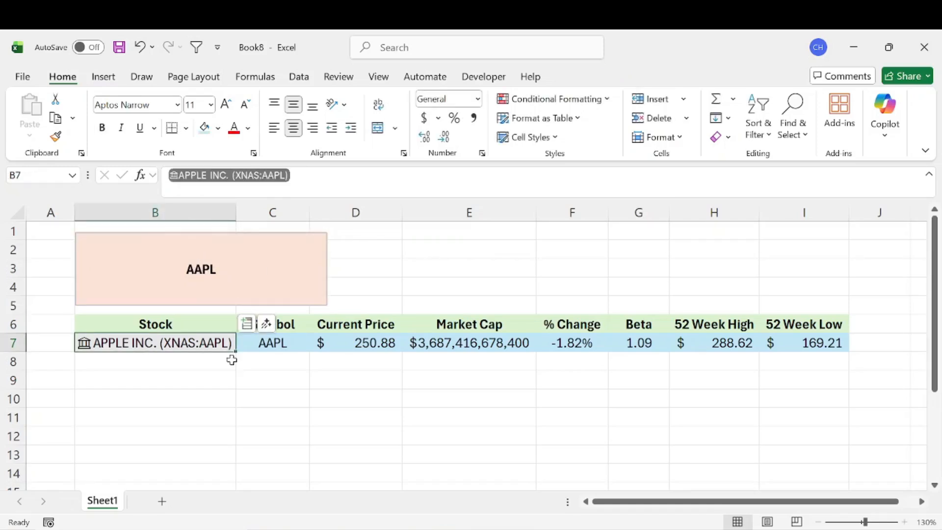
{"action": "type", "text": "t"}
{"action": "type", "text": "TS"}
{"action": "type", "text": "LA"}
{"action": "key", "text": "Return"}
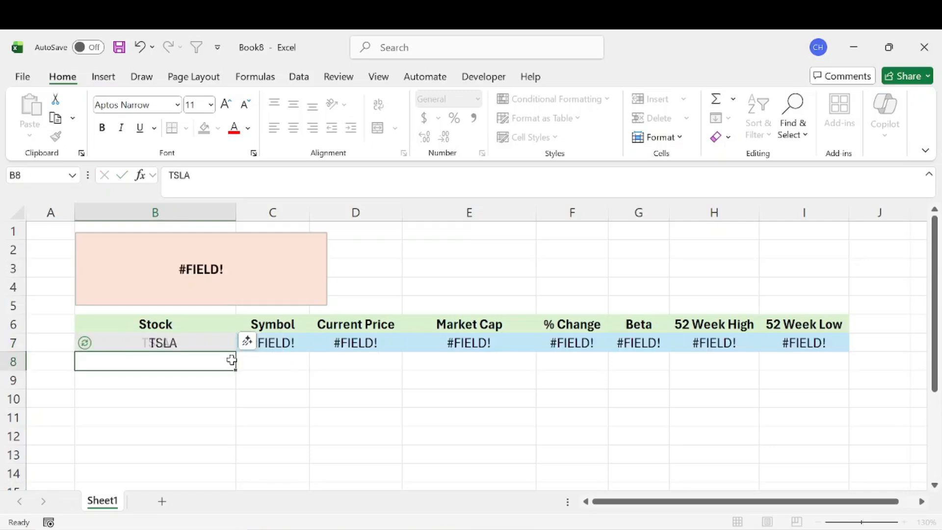
{"action": "left_click", "coordinate": [204, 331]}
{"action": "left_click", "coordinate": [211, 345]}
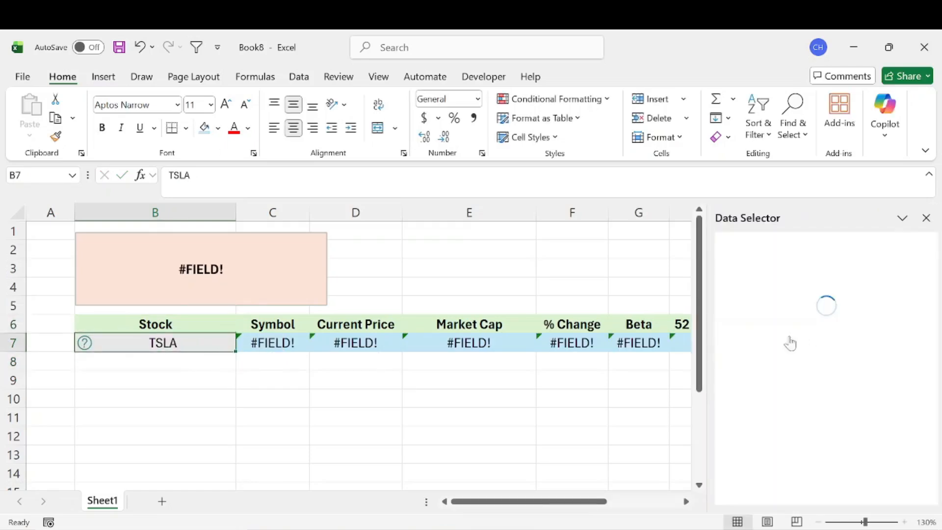
{"action": "left_click", "coordinate": [819, 405]}
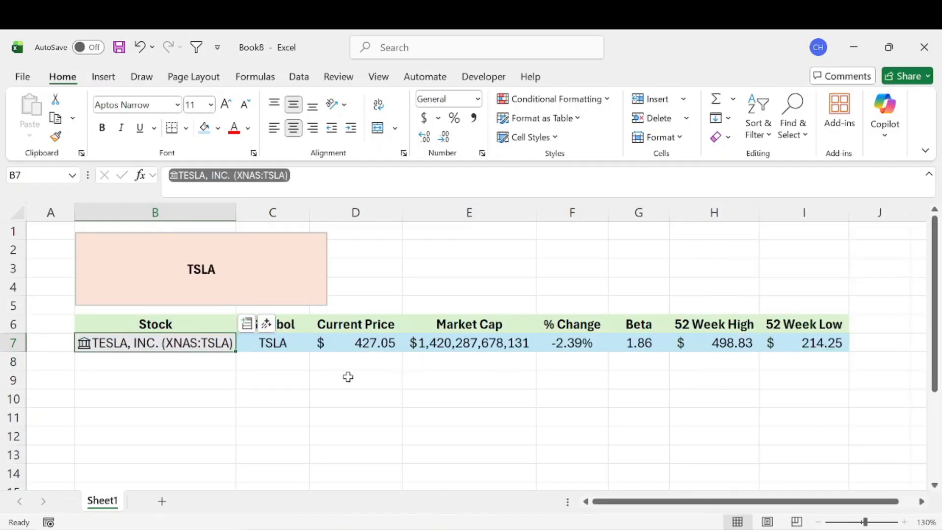
Inspect the text box's linked formula and the Symbol cell's formula.
{"action": "left_click_drag", "start_coordinate": [284, 380], "coordinate": [216, 375]}
{"action": "left_click", "coordinate": [229, 274]}
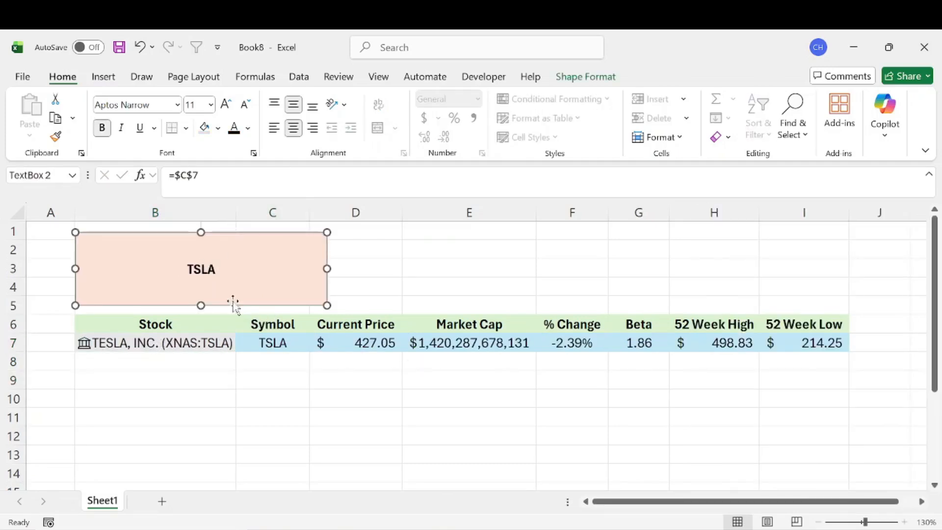
{"action": "left_click", "coordinate": [273, 343]}
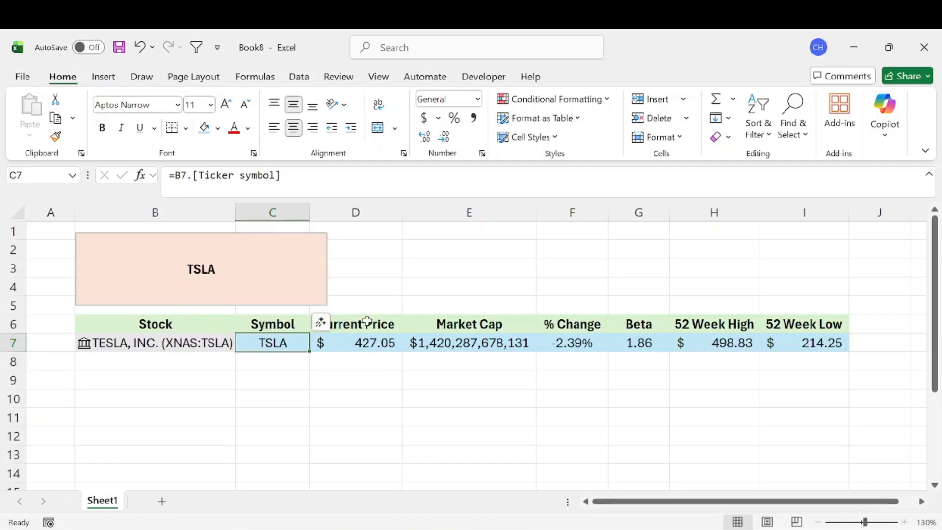
{"action": "left_click", "coordinate": [469, 287]}
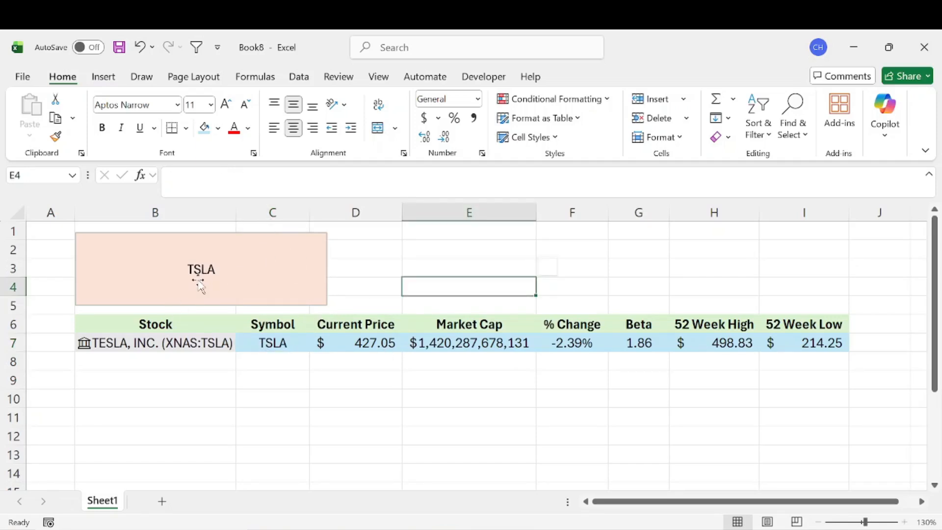
{"action": "left_click", "coordinate": [206, 268]}
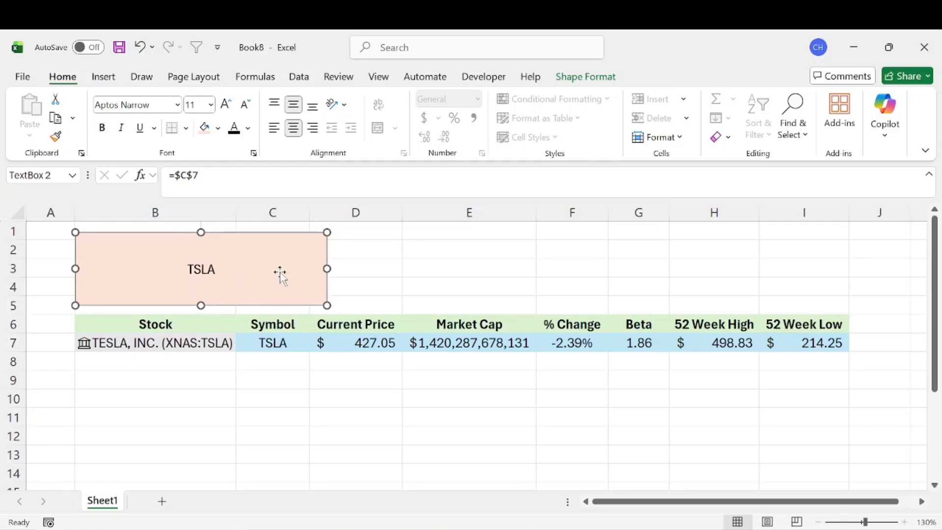
{"action": "left_click", "coordinate": [433, 270]}
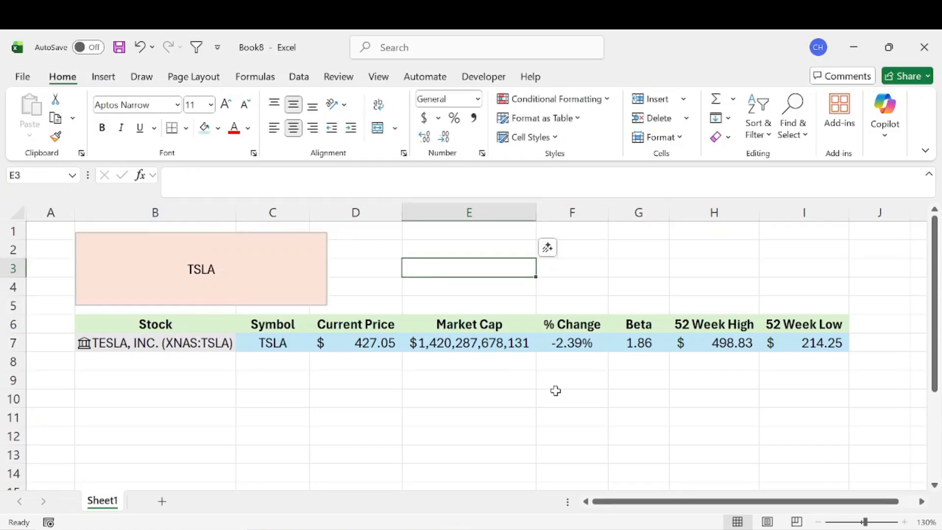
Enter in E3 a formula joining C7, D6, the text ": " and D7: =C7&D6&": "&D7.
{"action": "type", "text": "="}
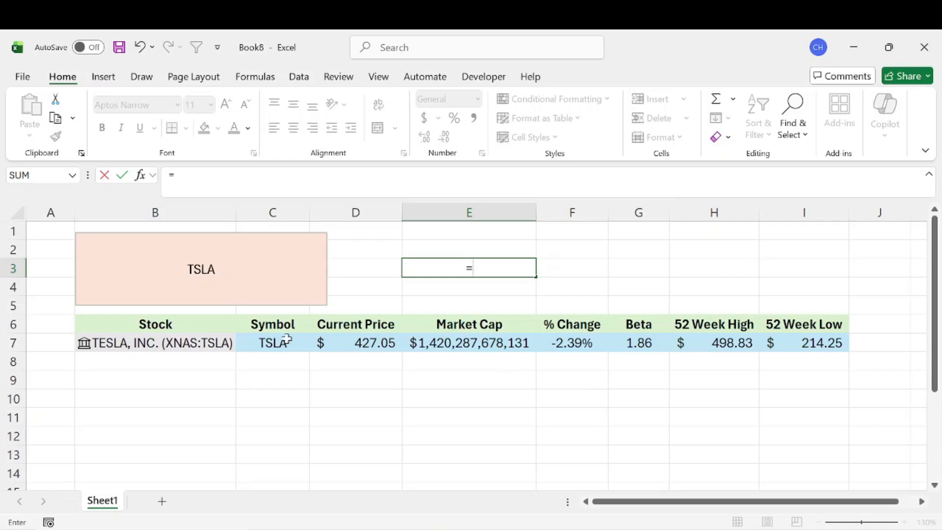
{"action": "left_click", "coordinate": [272, 345]}
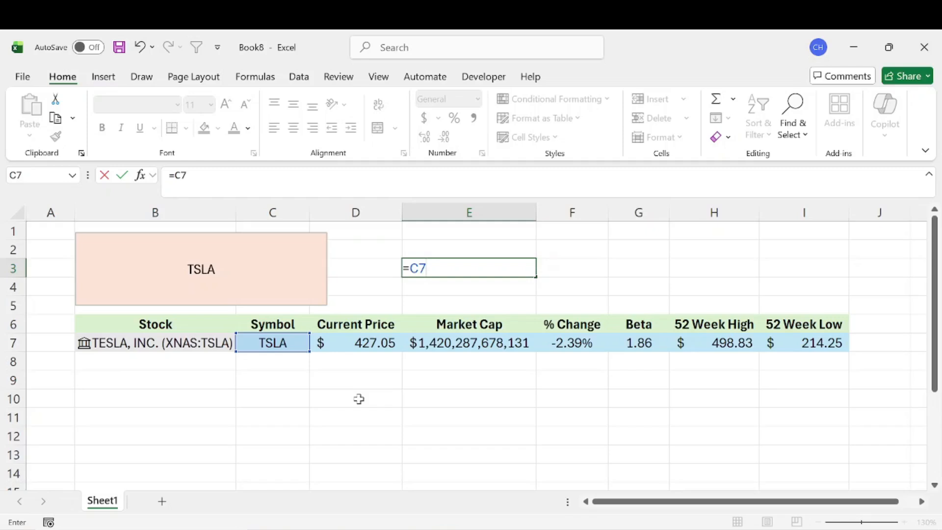
{"action": "type", "text": "&"}
{"action": "left_click", "coordinate": [367, 326]}
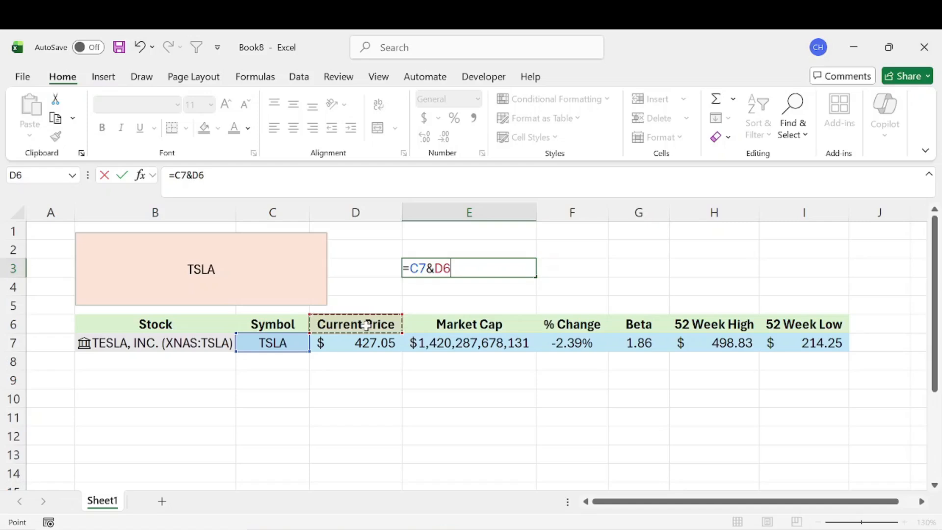
{"action": "type", "text": "&\": \"&"}
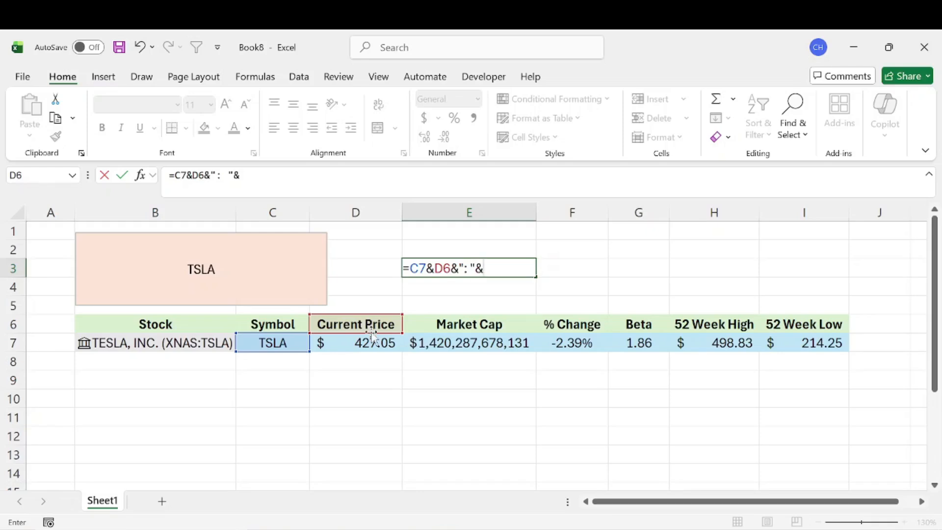
{"action": "left_click", "coordinate": [371, 342]}
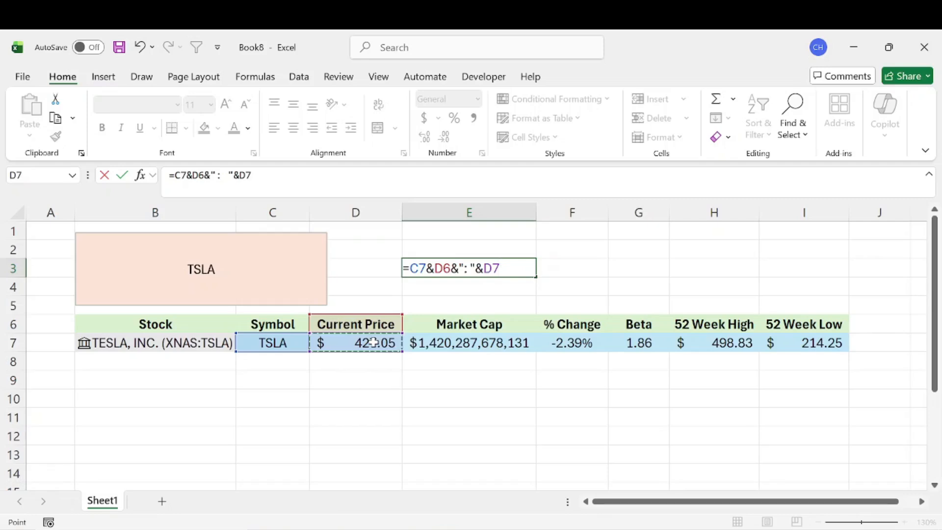
{"action": "key", "text": "Return"}
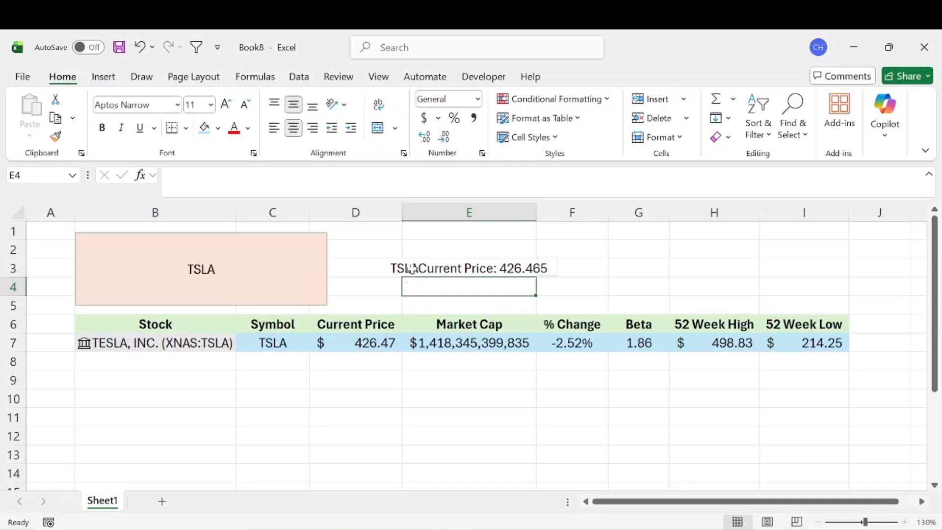
Edit the E3 formula to add a space between symbol and heading: =C7&" "&D6&": "&D7.
{"action": "left_click", "coordinate": [507, 268]}
{"action": "left_click", "coordinate": [436, 302]}
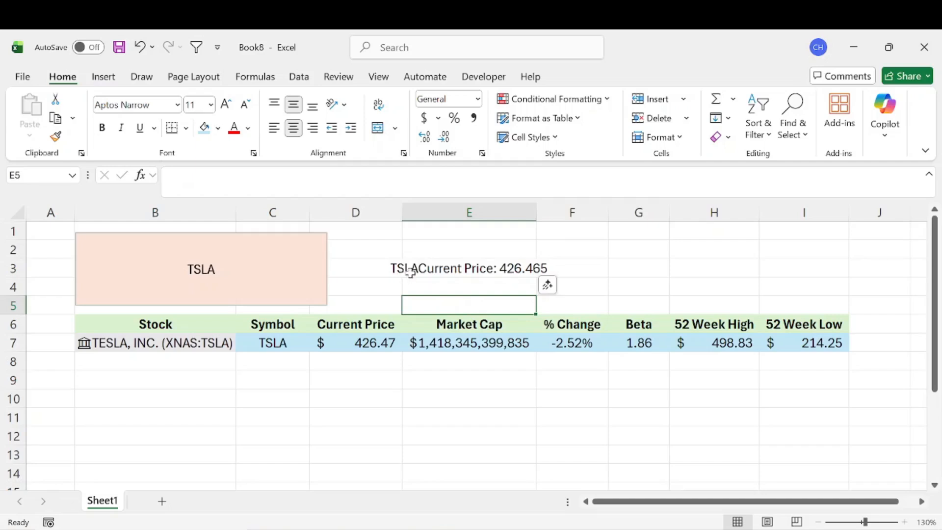
{"action": "left_click", "coordinate": [432, 260]}
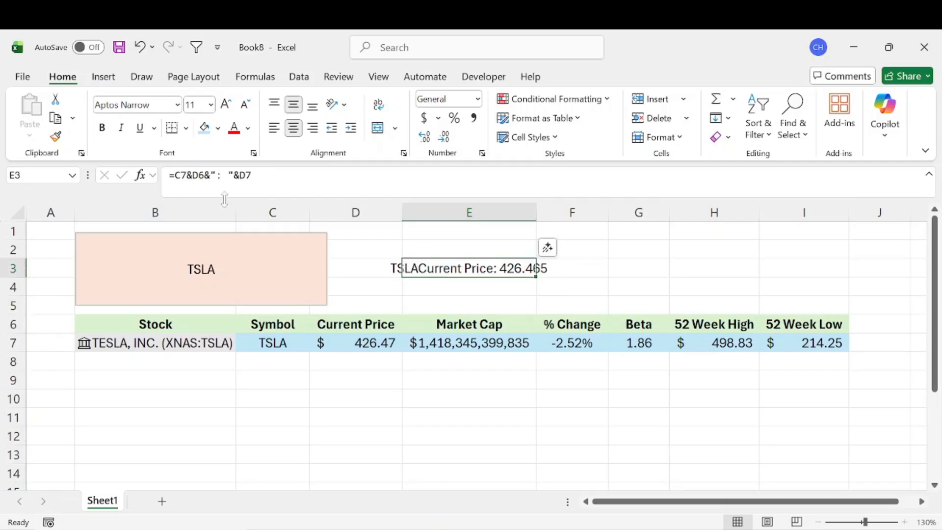
{"action": "double_click", "coordinate": [402, 267]}
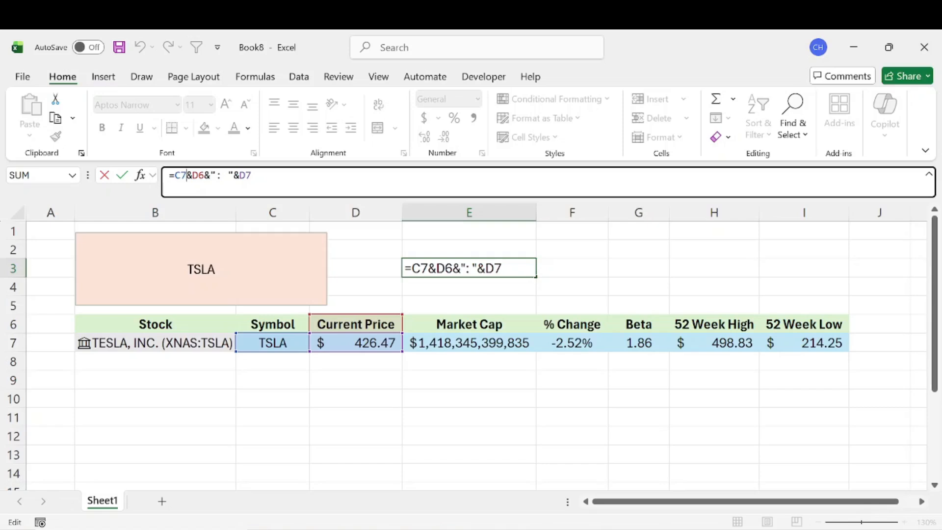
{"action": "left_click", "coordinate": [192, 175]}
{"action": "type", "text": "\" "}
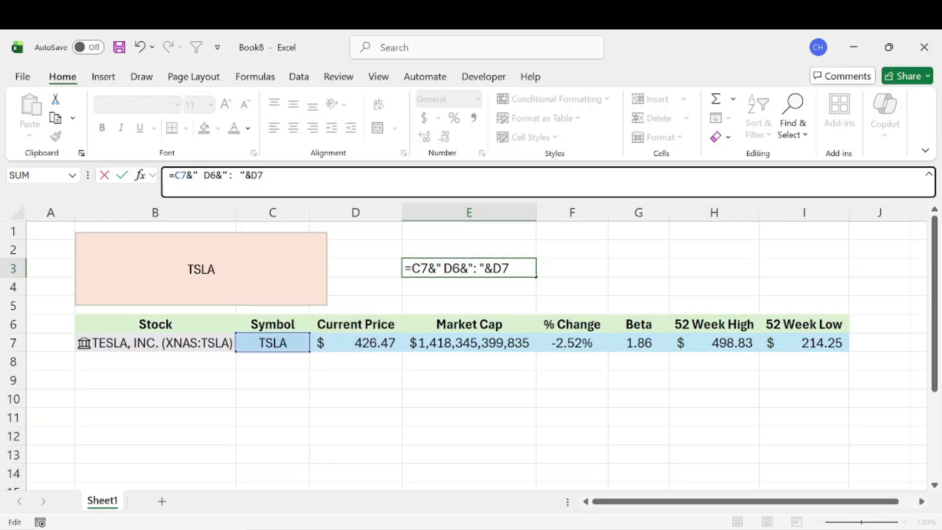
{"action": "type", "text": "\""}
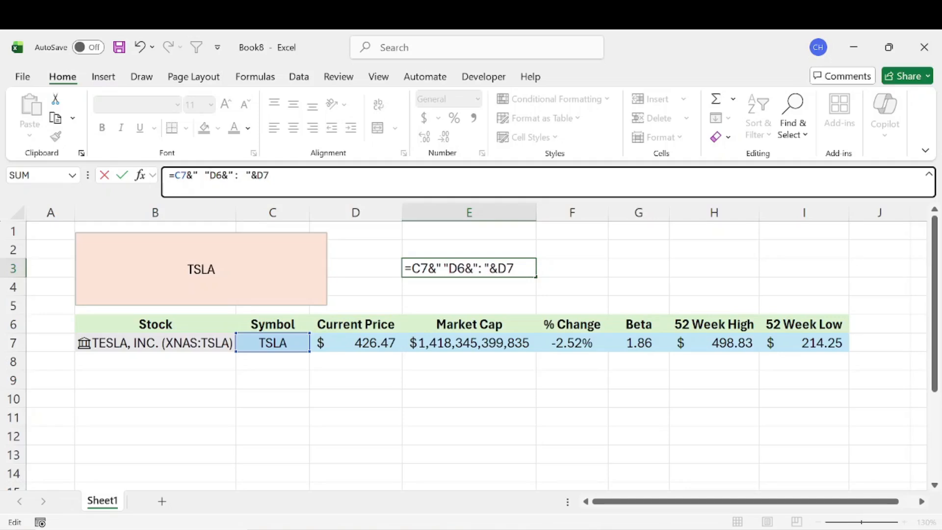
{"action": "type", "text": "&"}
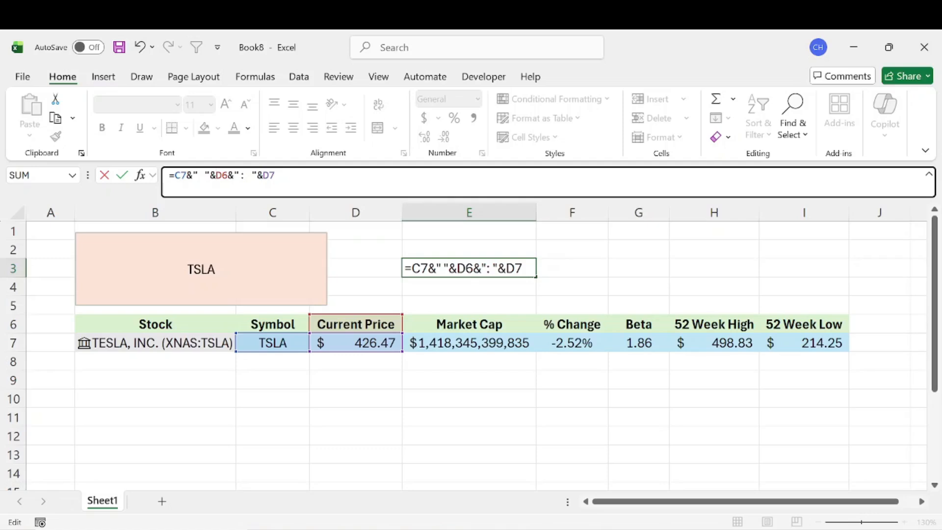
{"action": "key", "text": "Return"}
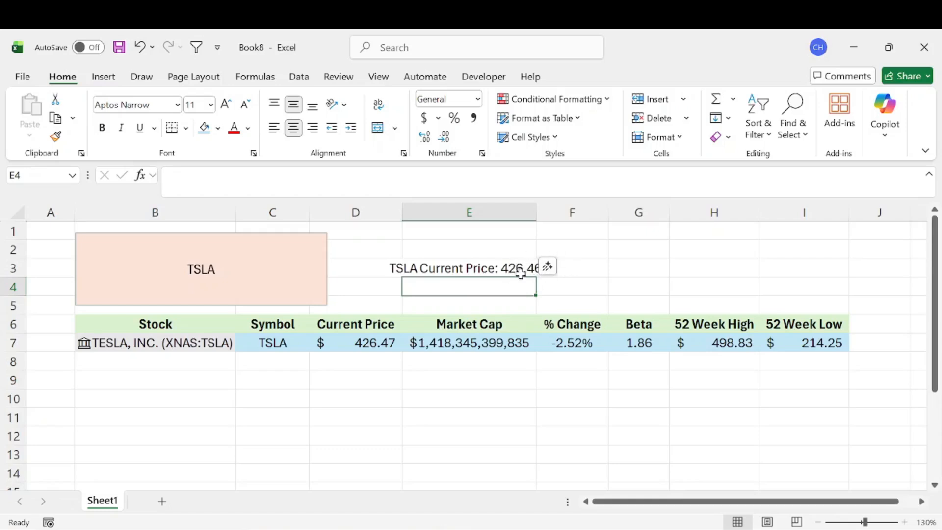
Link the text box to cell E3 by replacing its formula with =$E$3.
{"action": "left_click", "coordinate": [235, 268]}
{"action": "left_click", "coordinate": [186, 175]}
{"action": "key", "text": "ctrl+a"}
{"action": "key", "text": "BackSpace"}
{"action": "type", "text": "="}
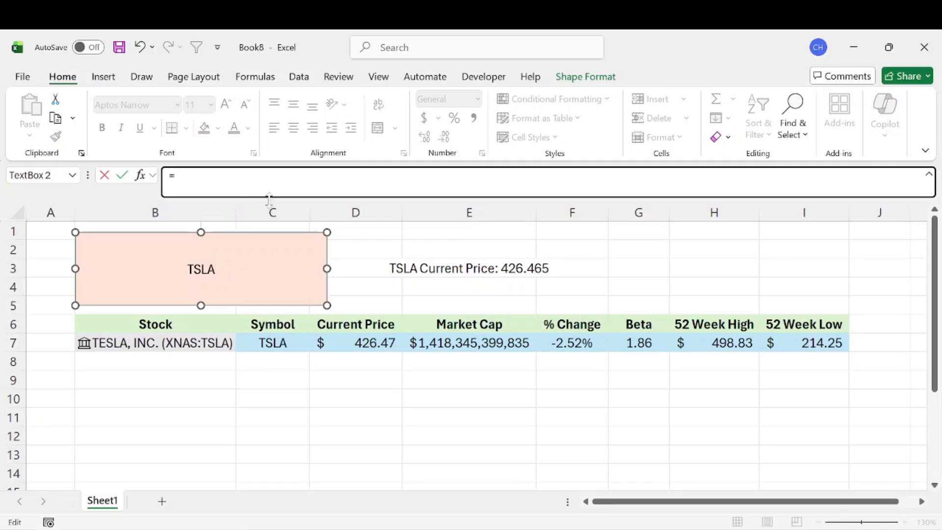
{"action": "left_click", "coordinate": [460, 268]}
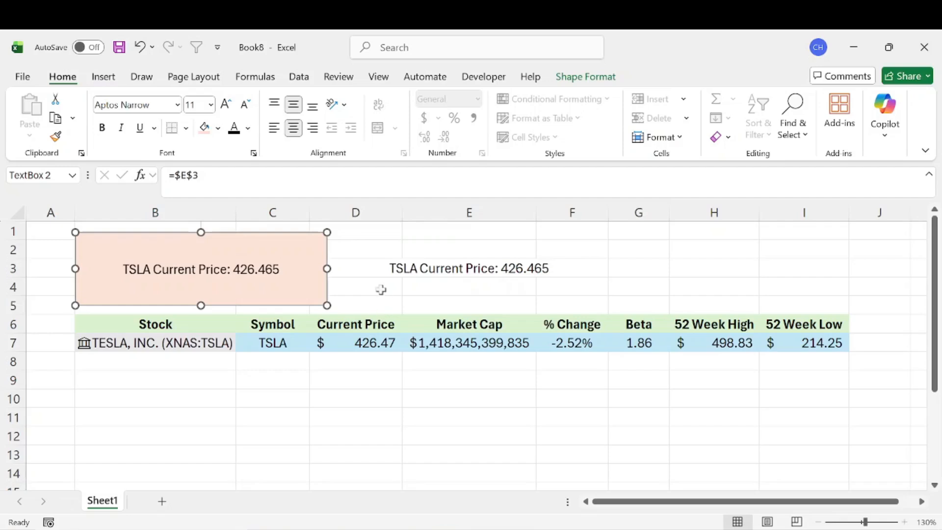
{"action": "left_click", "coordinate": [378, 267]}
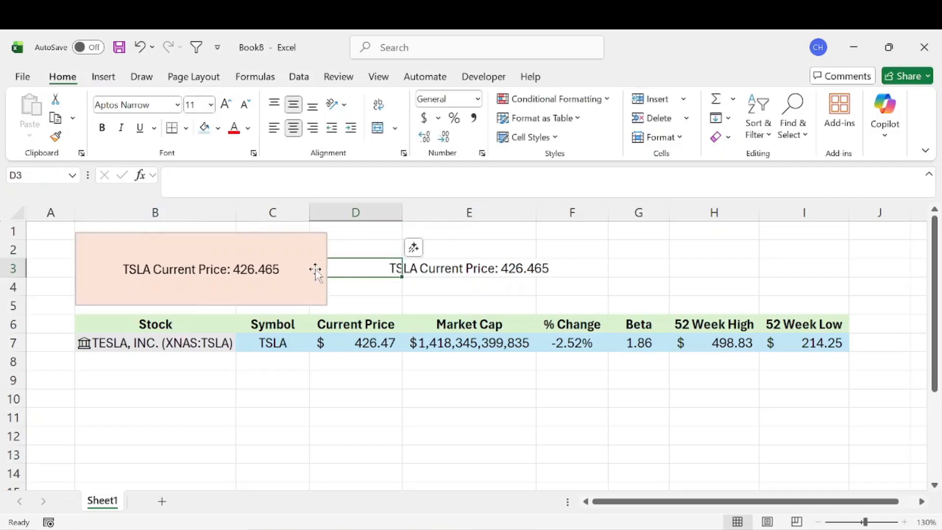
Change the stock in B7 to AAPL and pick Apple Inc. on the Nasdaq in the Data Selector.
{"action": "left_click", "coordinate": [175, 340]}
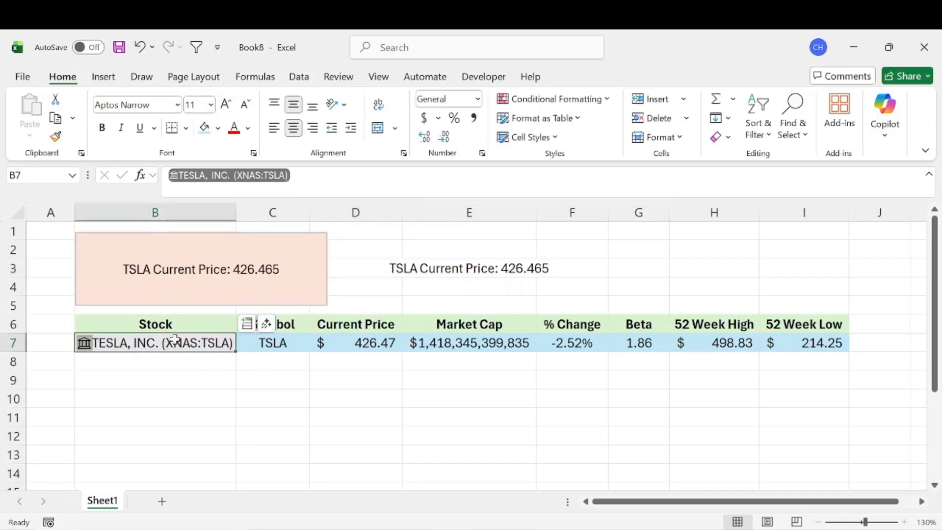
{"action": "type", "text": "AAPL"}
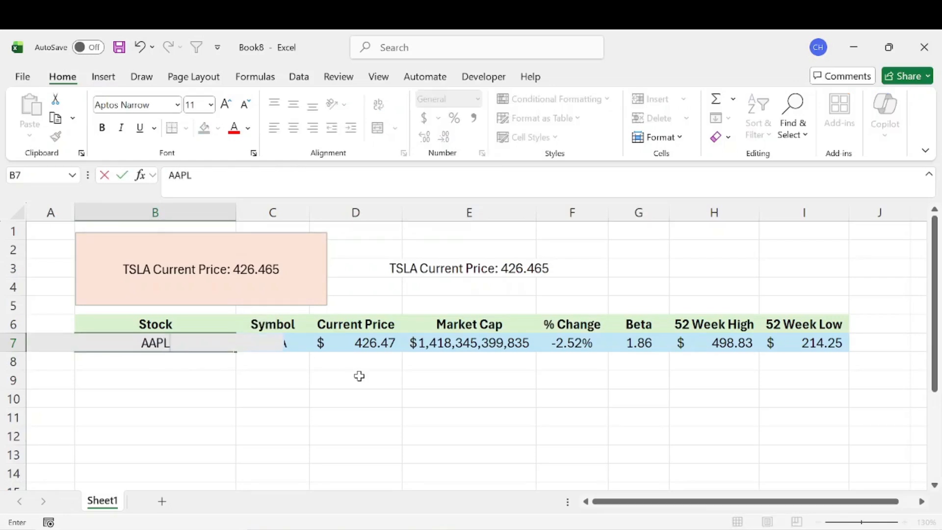
{"action": "key", "text": "Return"}
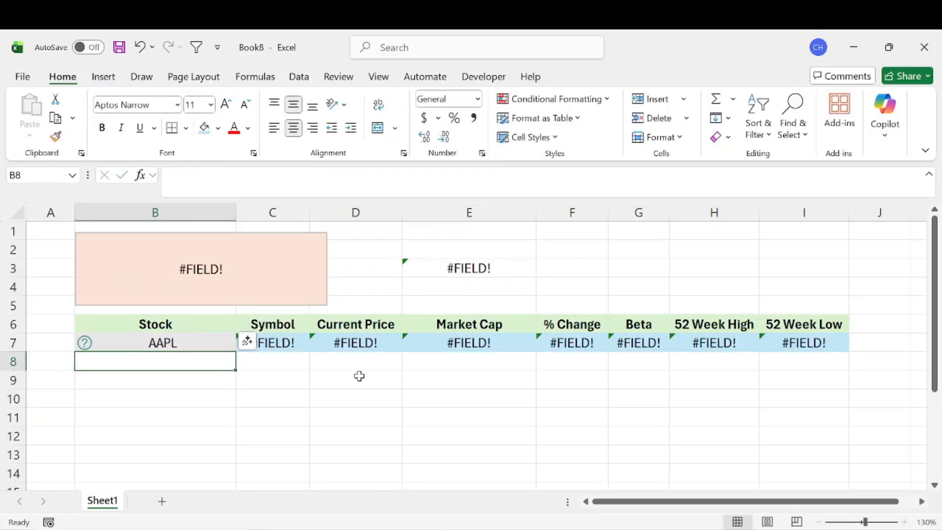
{"action": "left_click", "coordinate": [177, 341]}
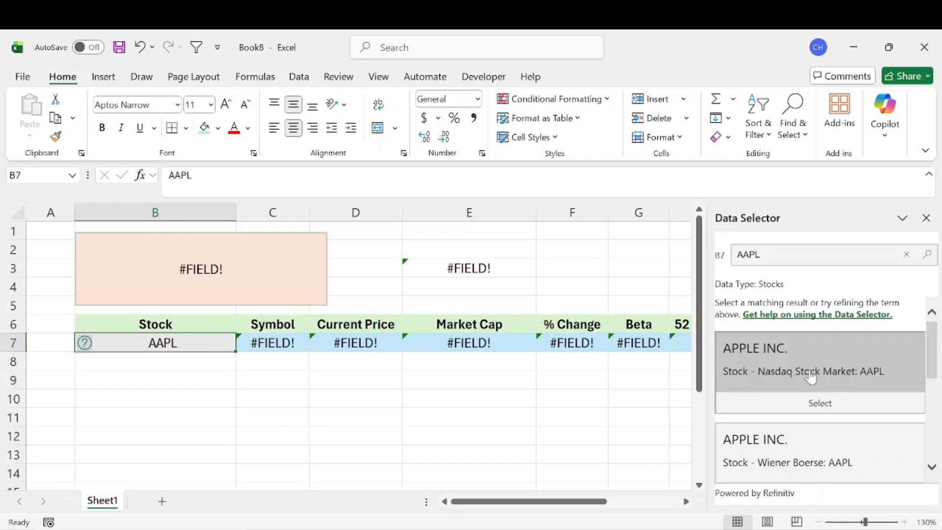
{"action": "left_click", "coordinate": [761, 402]}
{"action": "left_click", "coordinate": [542, 287]}
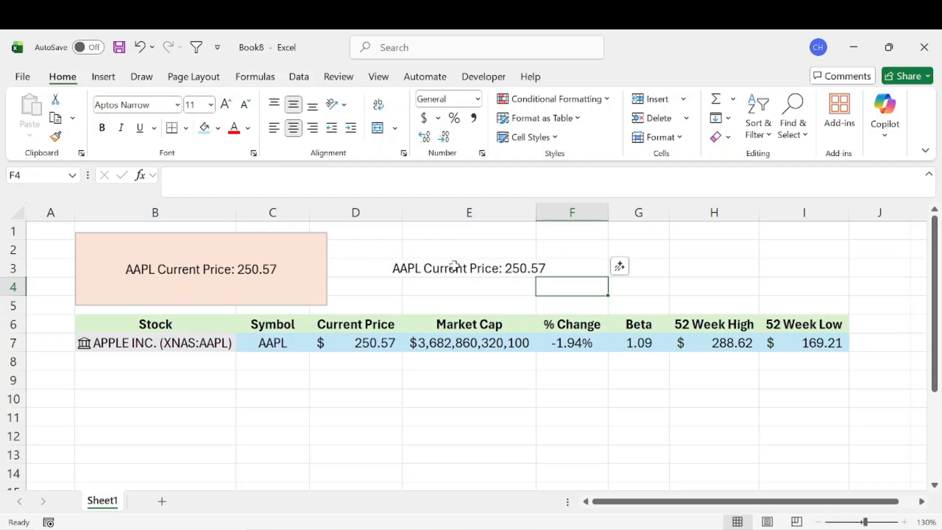
Move the text box up over columns D to F, covering the label formula in E3.
{"action": "left_click", "coordinate": [473, 268]}
{"action": "left_click_drag", "start_coordinate": [402, 268], "coordinate": [472, 266]}
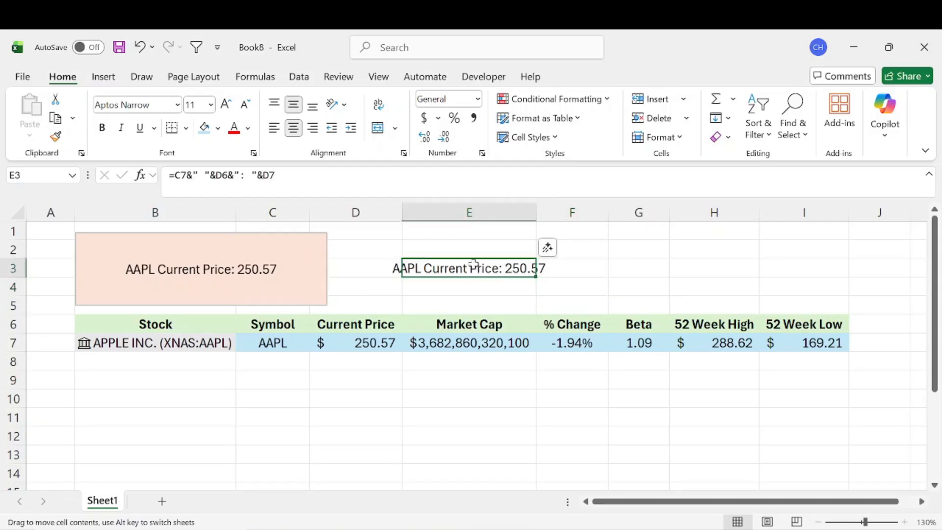
{"action": "left_click", "coordinate": [276, 250]}
{"action": "left_click_drag", "start_coordinate": [294, 250], "coordinate": [553, 236]}
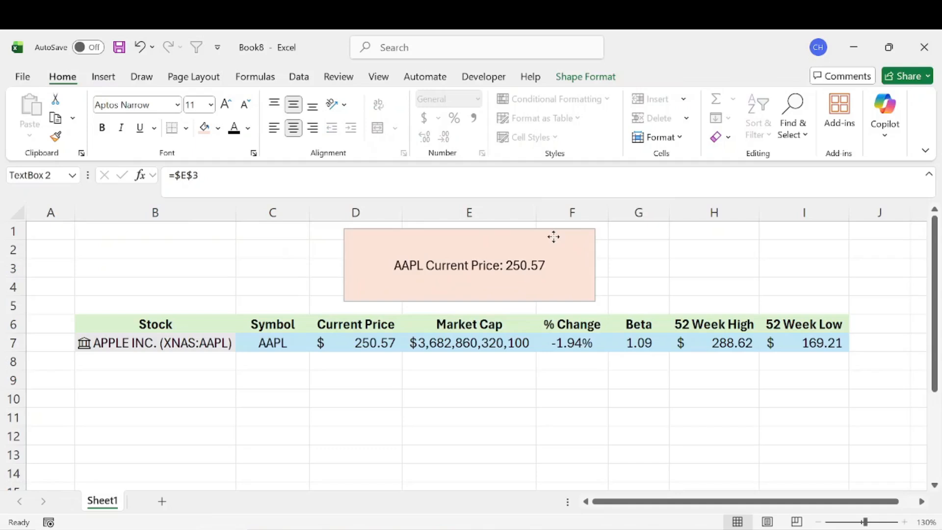
{"action": "left_click", "coordinate": [735, 252]}
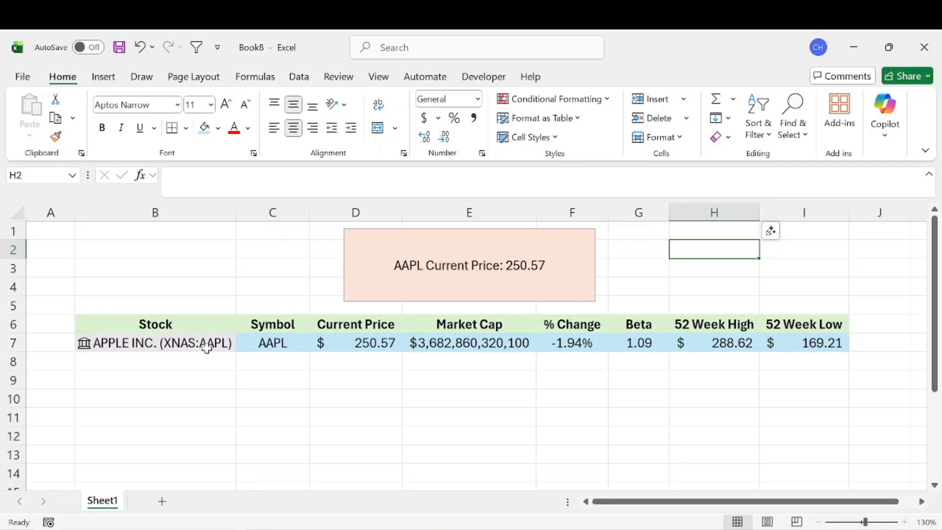
{"action": "left_click", "coordinate": [253, 375]}
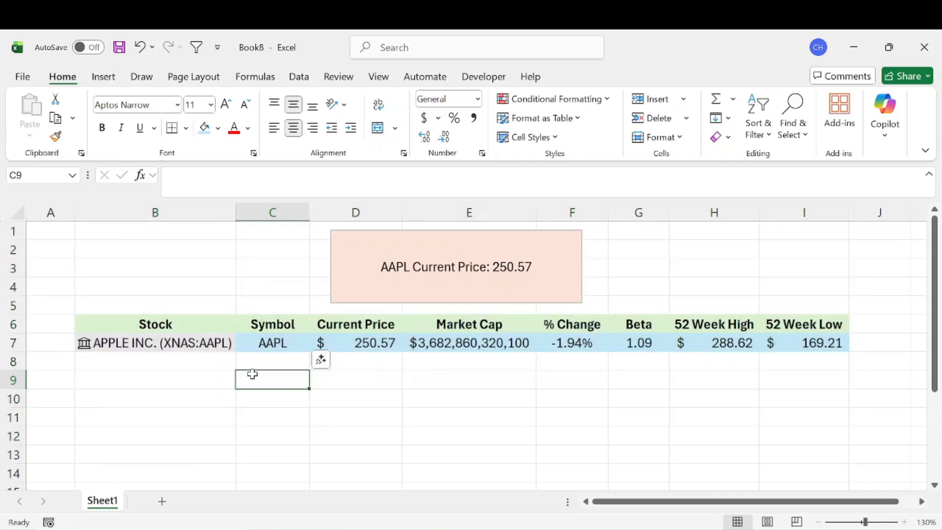